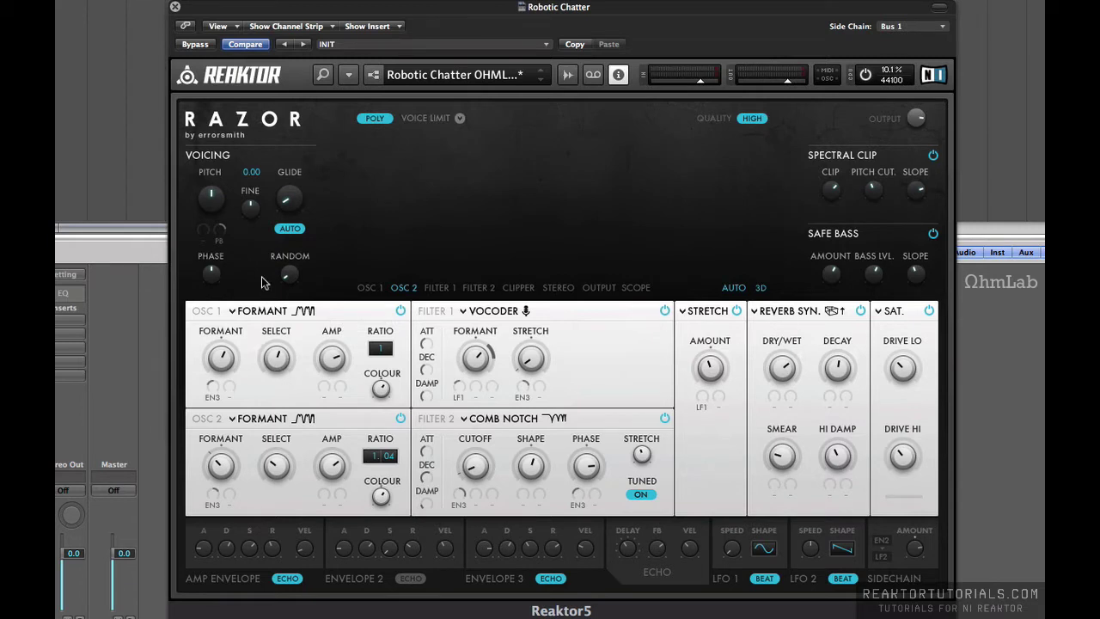
Nudge the Voicing GLIDE knob up slightly, then check the RANDOM knob's value.
left_click_drag(286, 205, 291, 202)
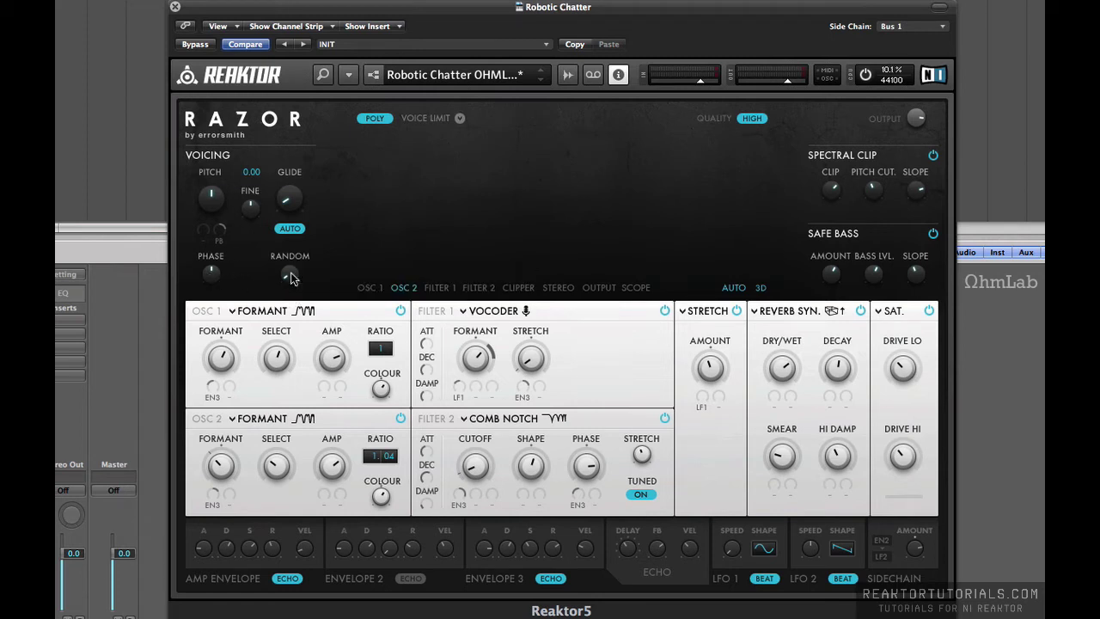
mouse_move(290, 276)
Raise the OSC 2 AMP knob from 0.7 to 0.705, then check the Filter 1 FORMANT hint.
left_click(325, 473)
left_click_drag(325, 472, 325, 472)
mouse_move(503, 334)
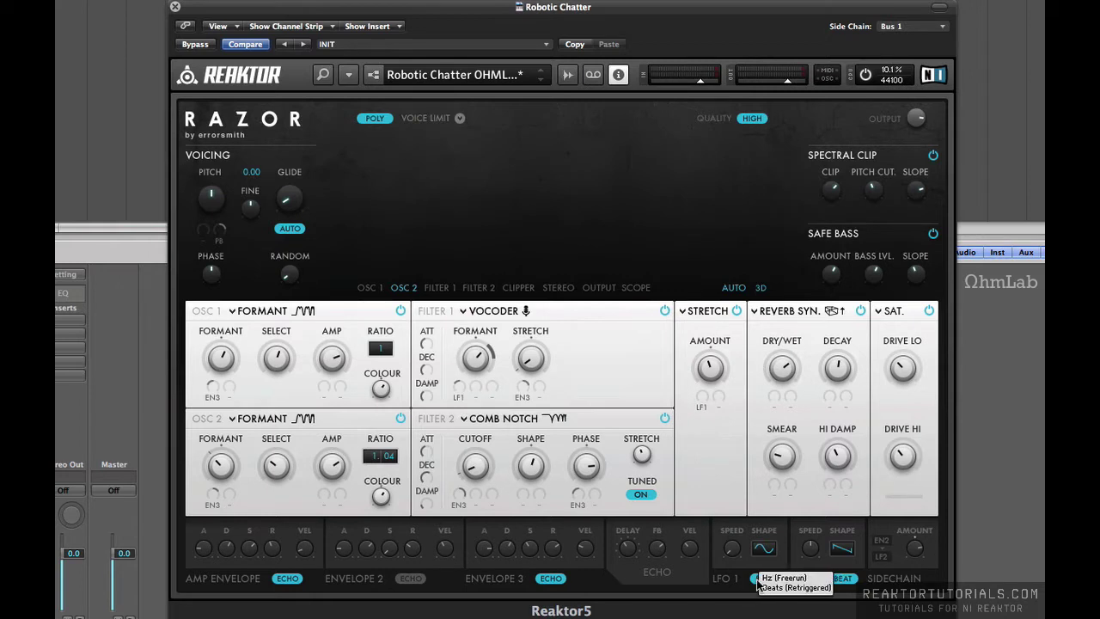
left_click(760, 582)
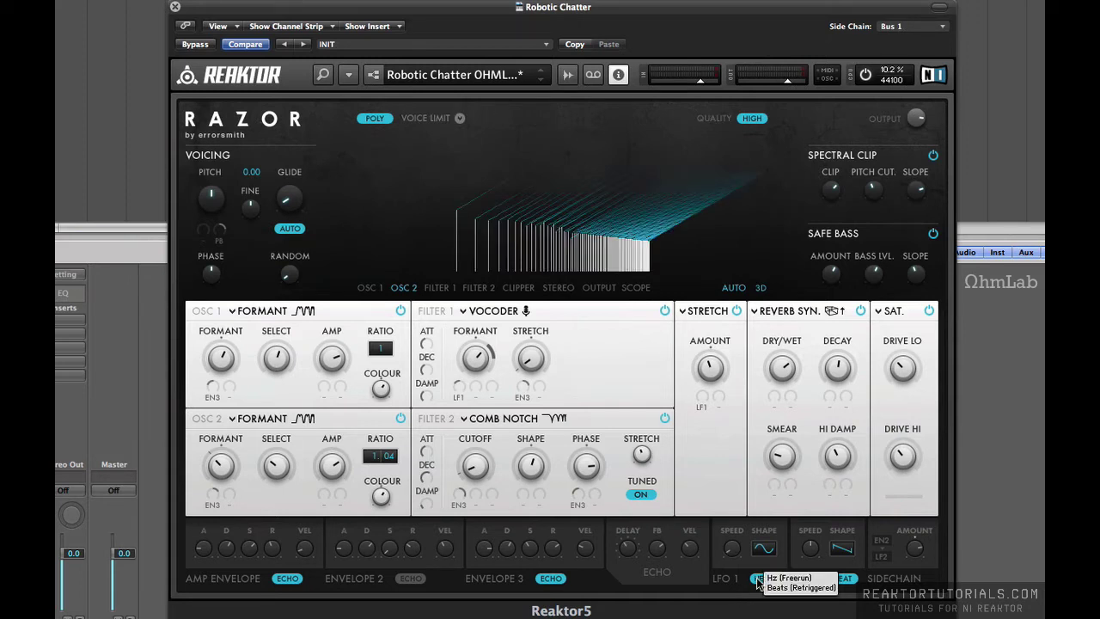
left_click(759, 582)
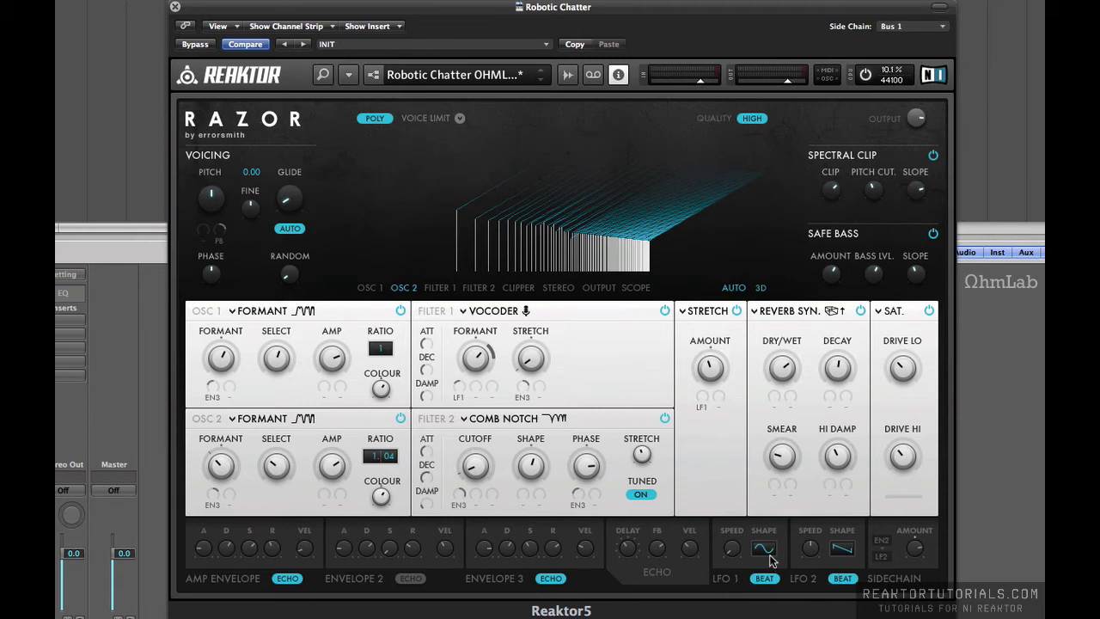
left_click(764, 550)
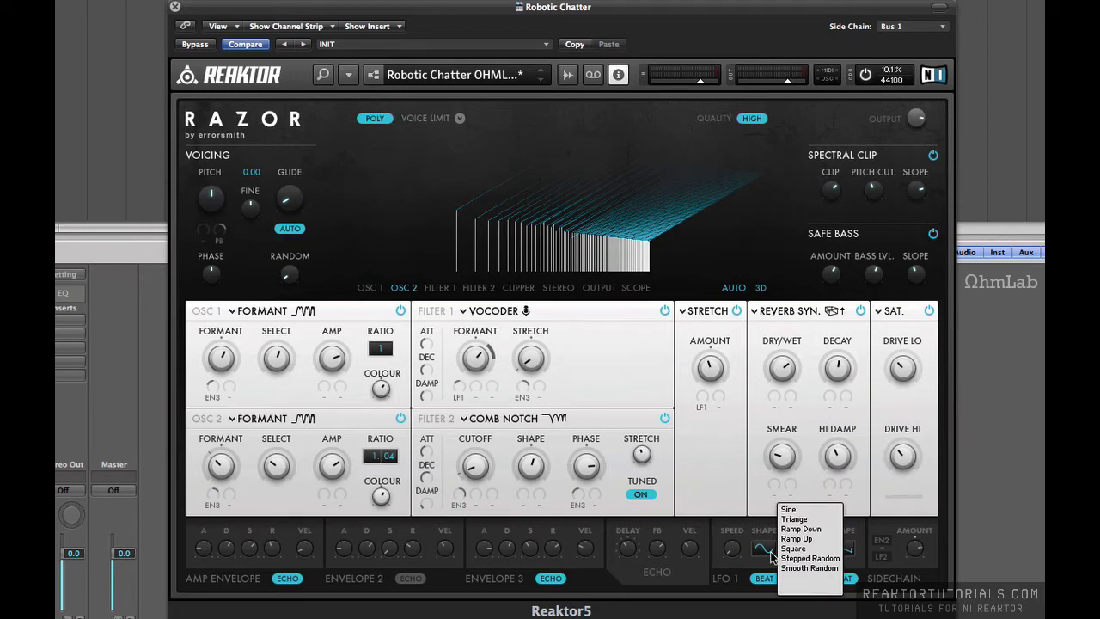
left_click(742, 567)
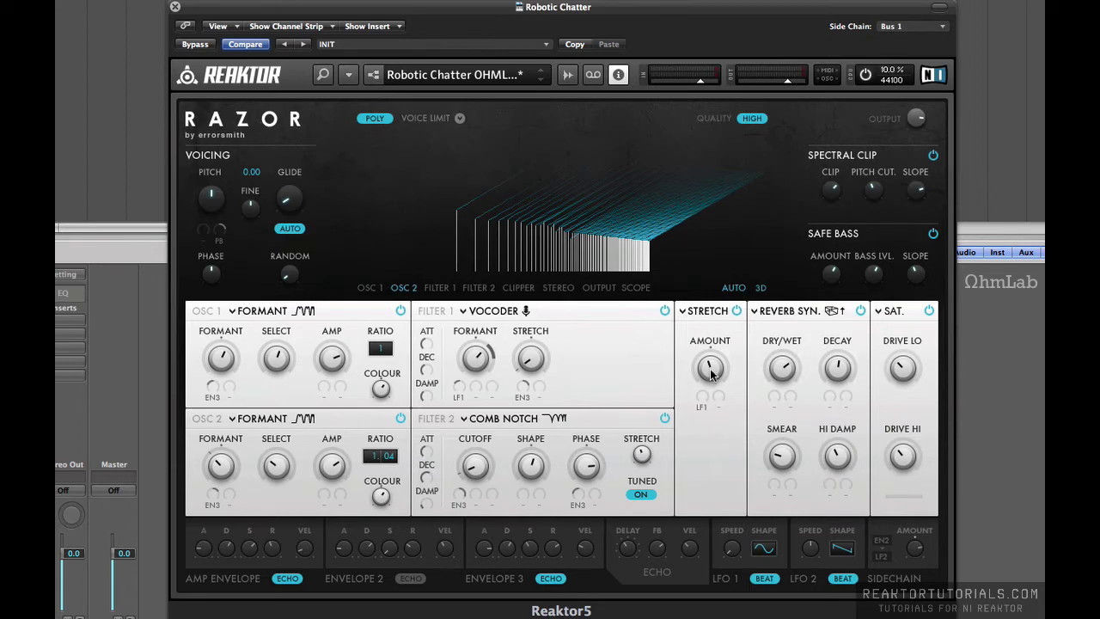
Set the Stretch AMOUNT to about -12 and change its LF1 modulation slot to NONE.
left_click_drag(710, 374, 710, 373)
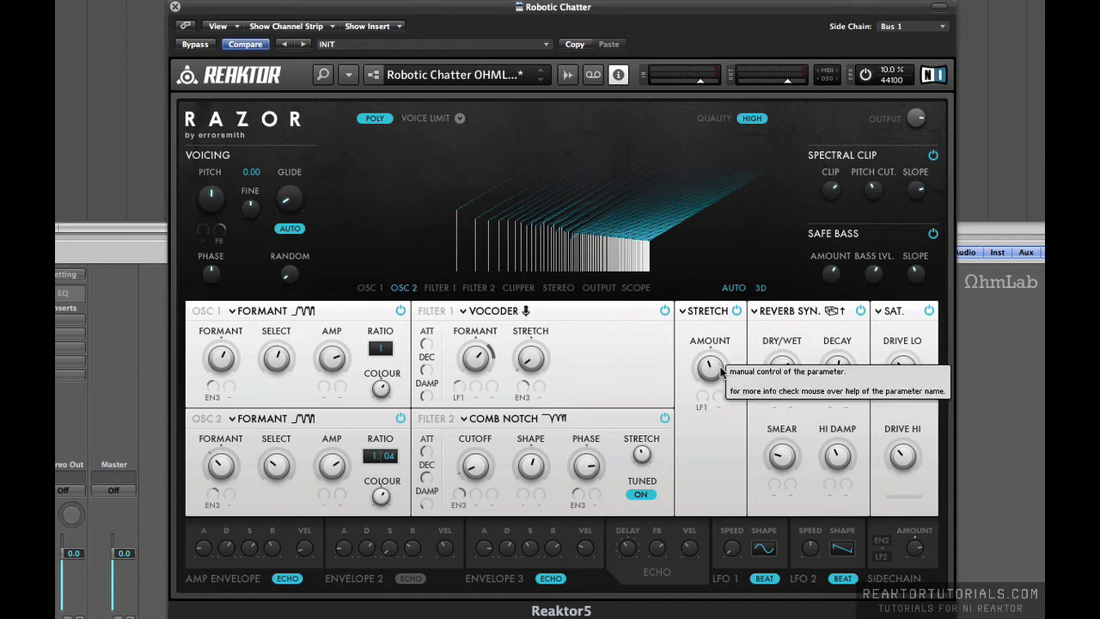
left_click(702, 407)
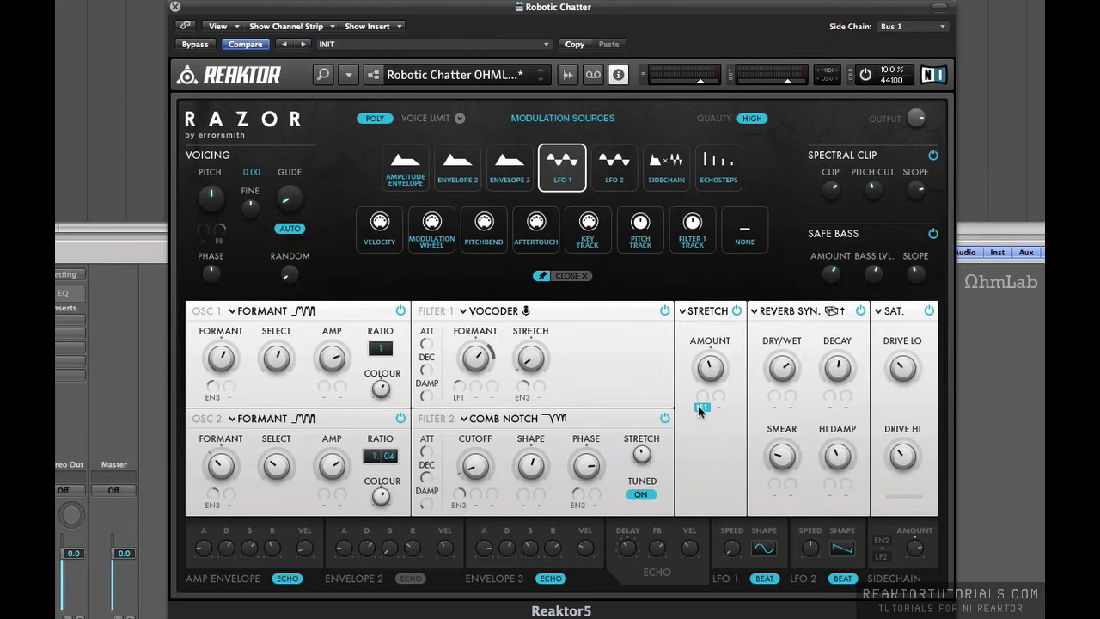
left_click(745, 232)
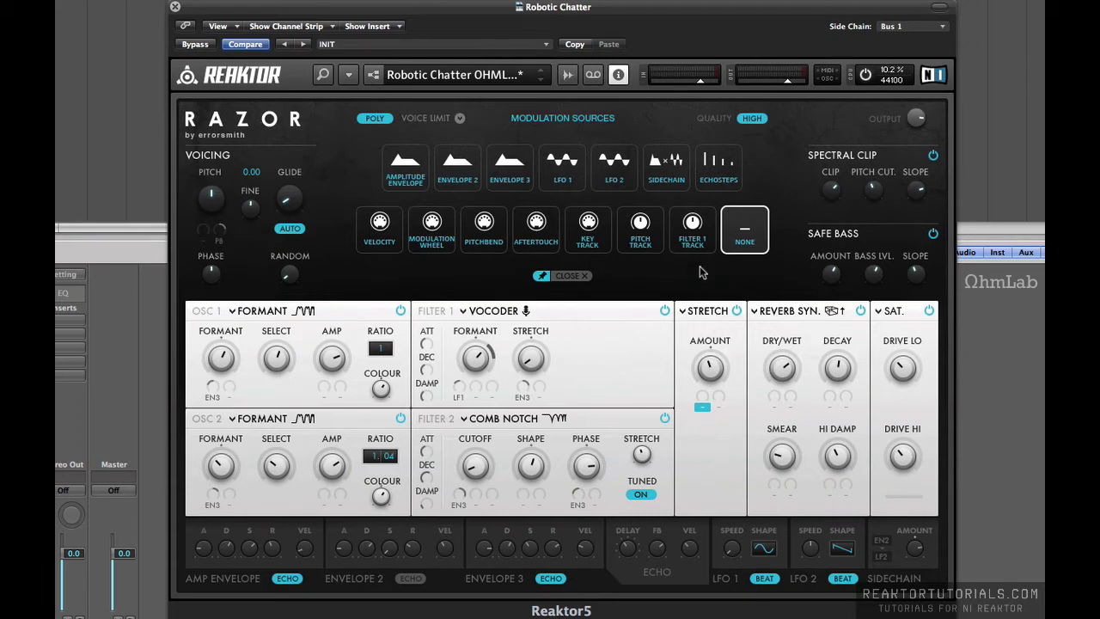
left_click(585, 275)
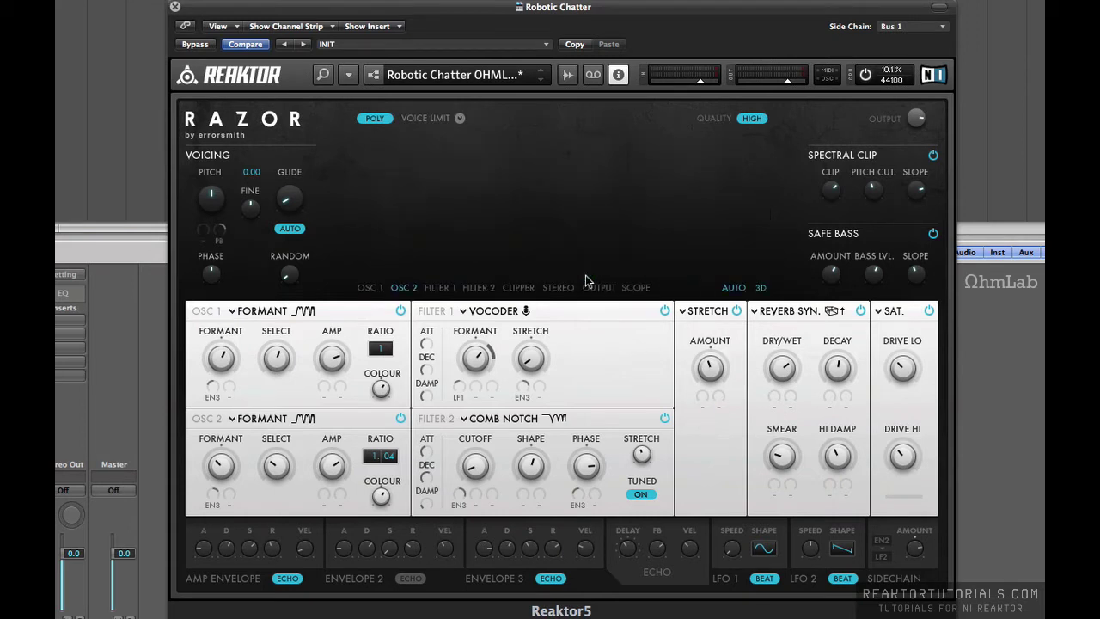
left_click(822, 311)
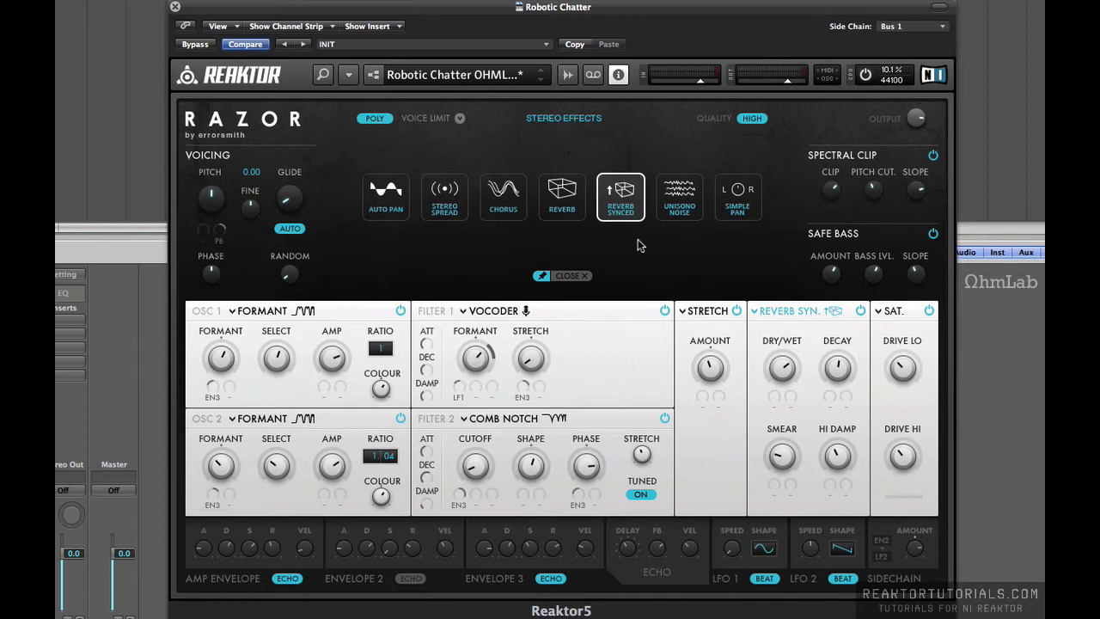
left_click(583, 276)
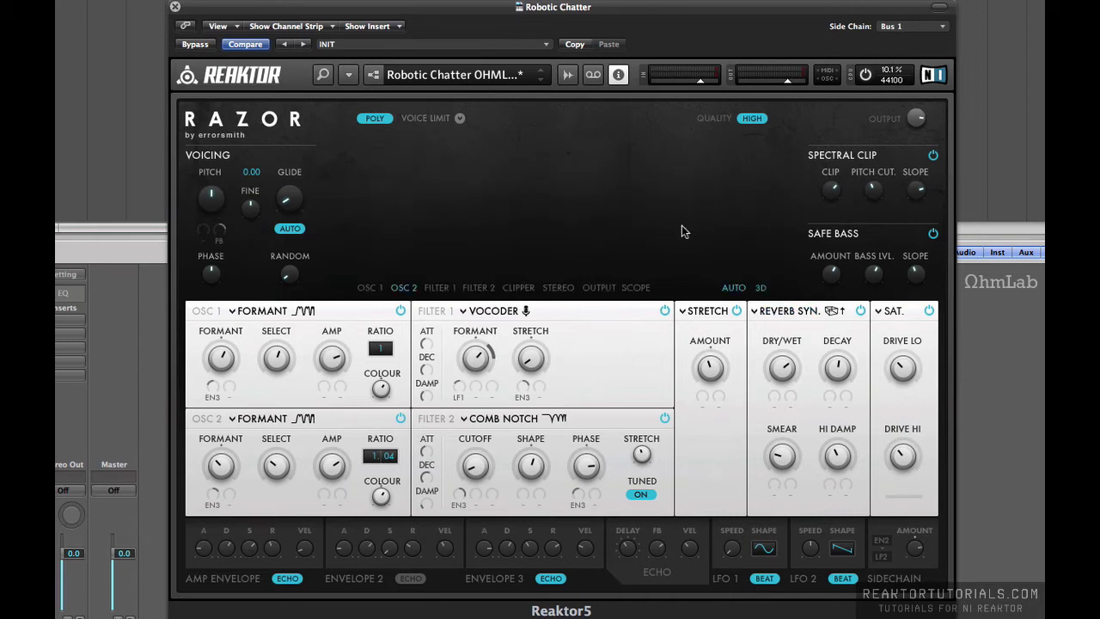
left_click(892, 311)
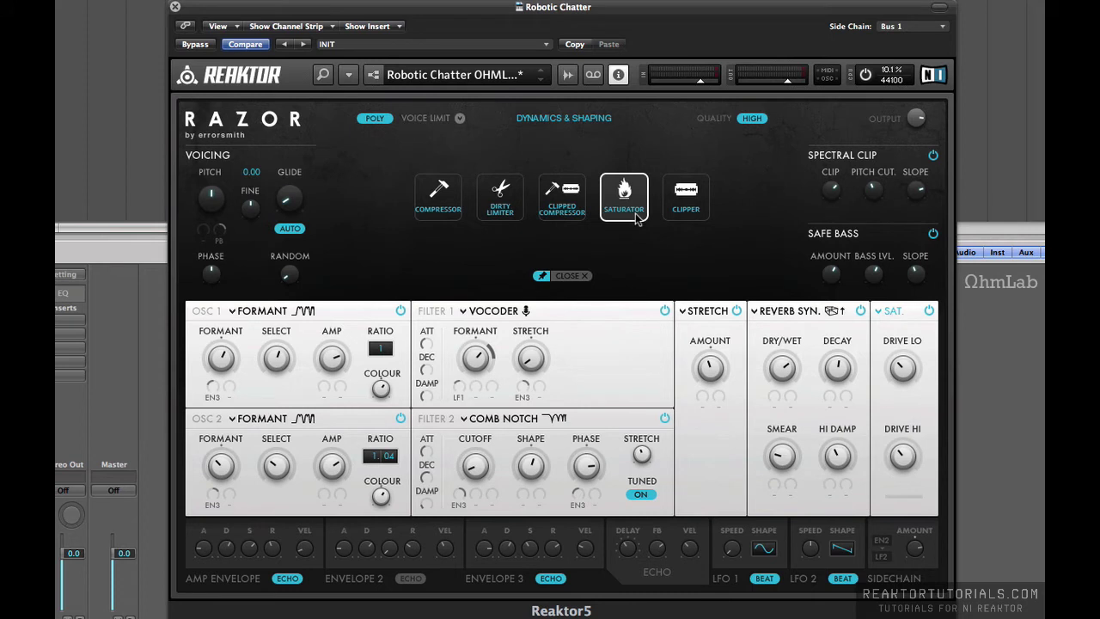
left_click(583, 276)
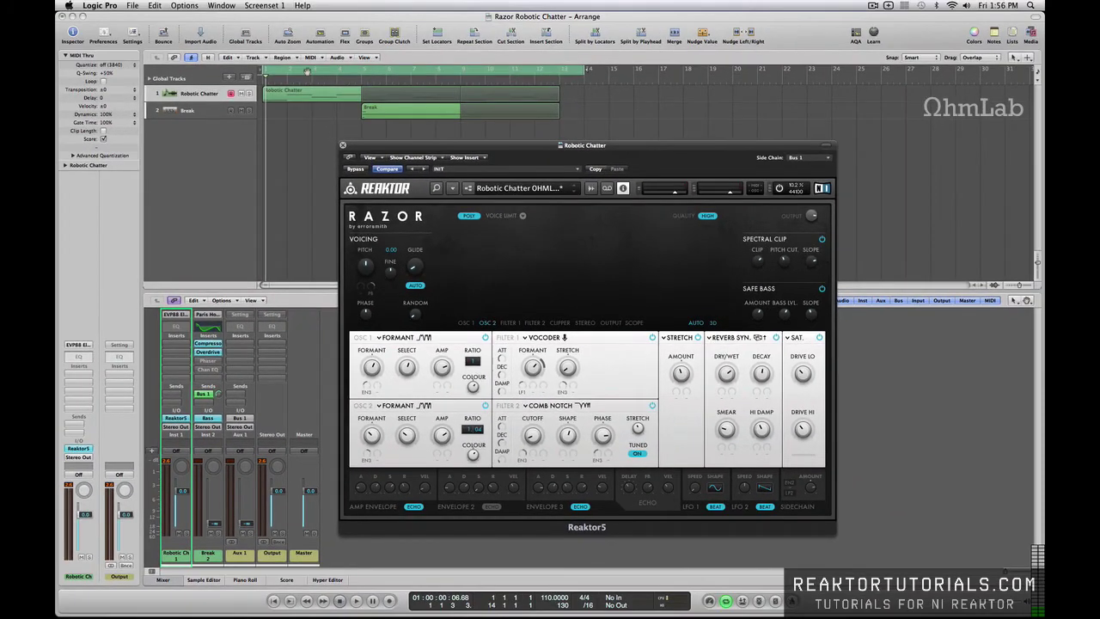
Set a four-bar cycle starting at bar 1 and start playback.
left_click(282, 76)
left_click_drag(273, 74, 361, 70)
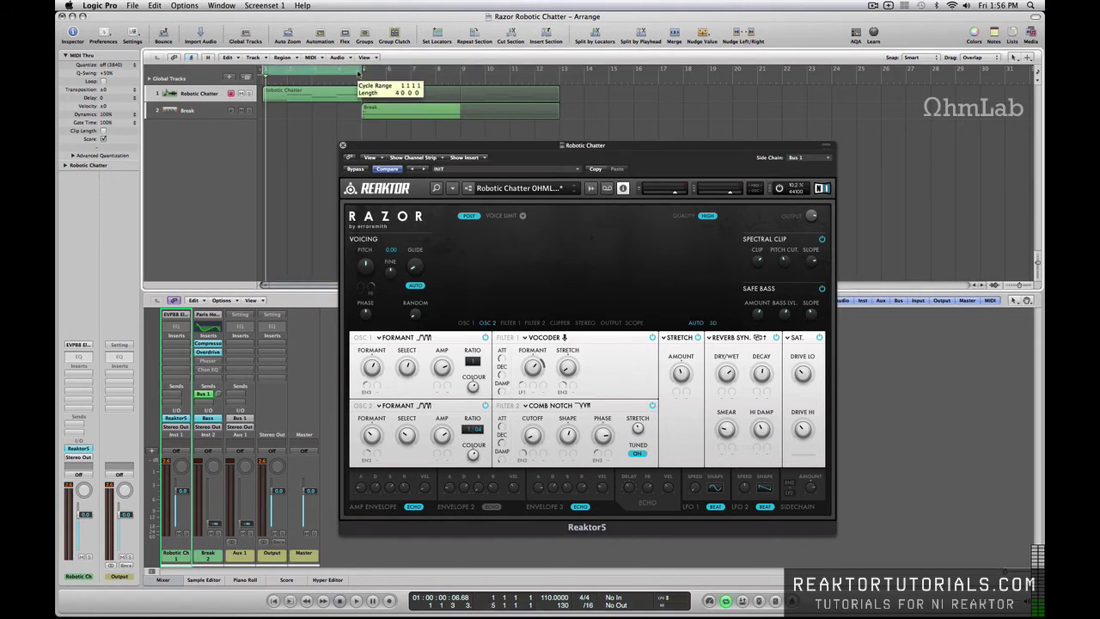
key("space")
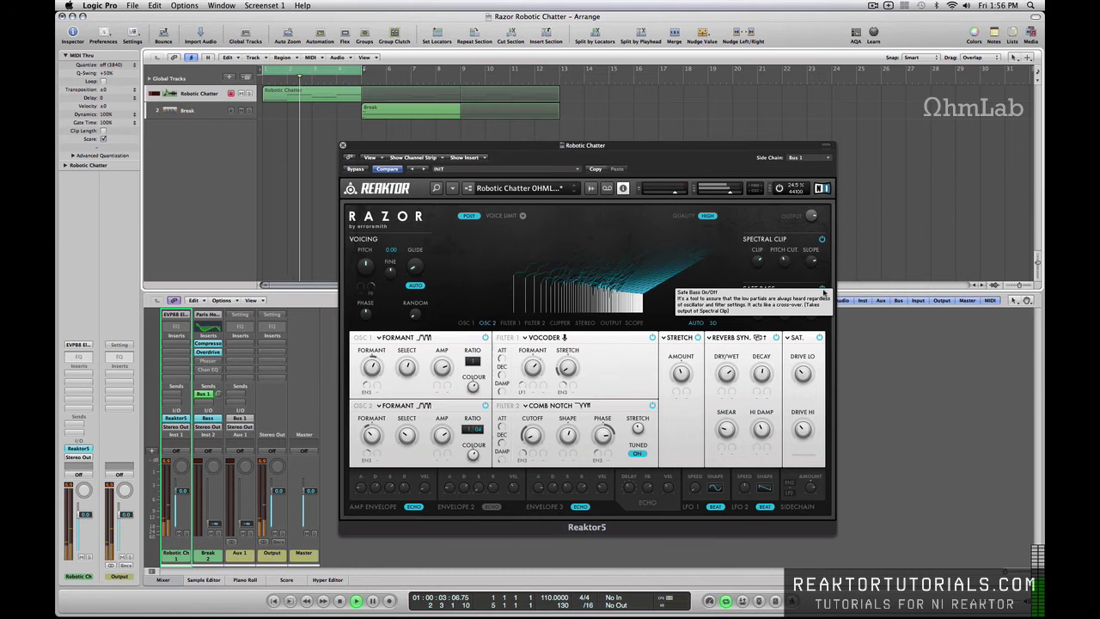
Move the cycle range to bars 5–9 and play it back.
left_click(823, 292)
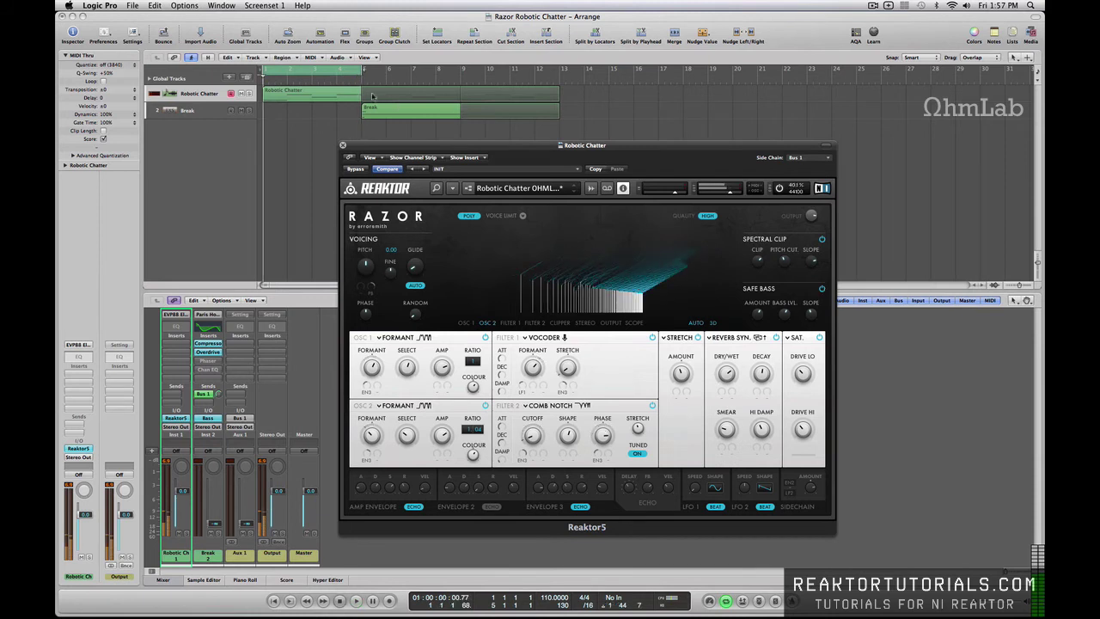
left_click_drag(304, 69, 402, 68)
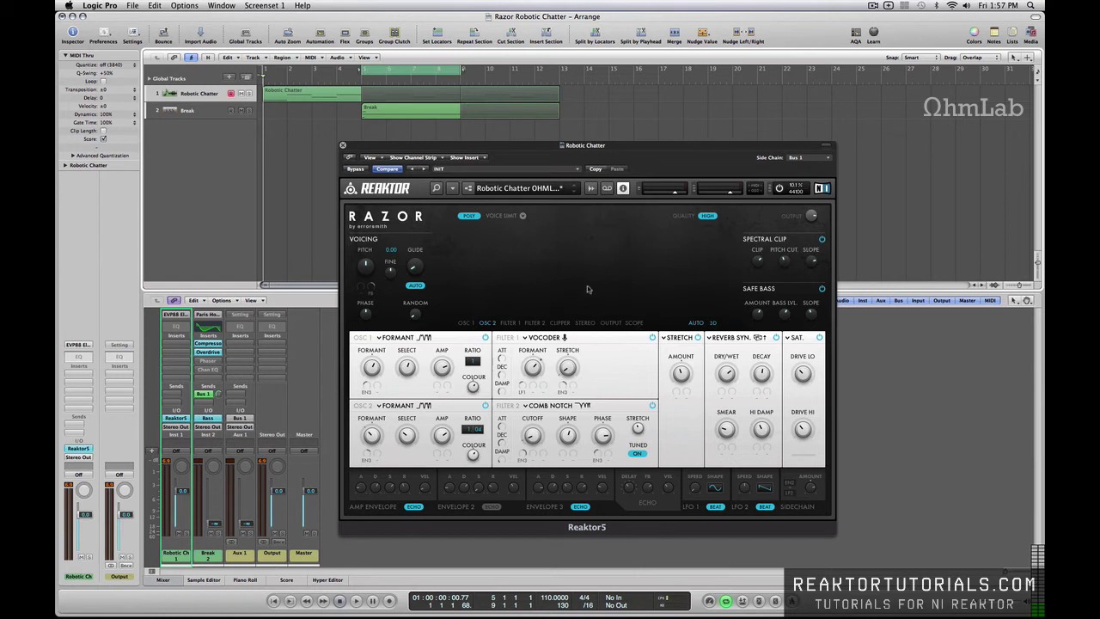
key("space")
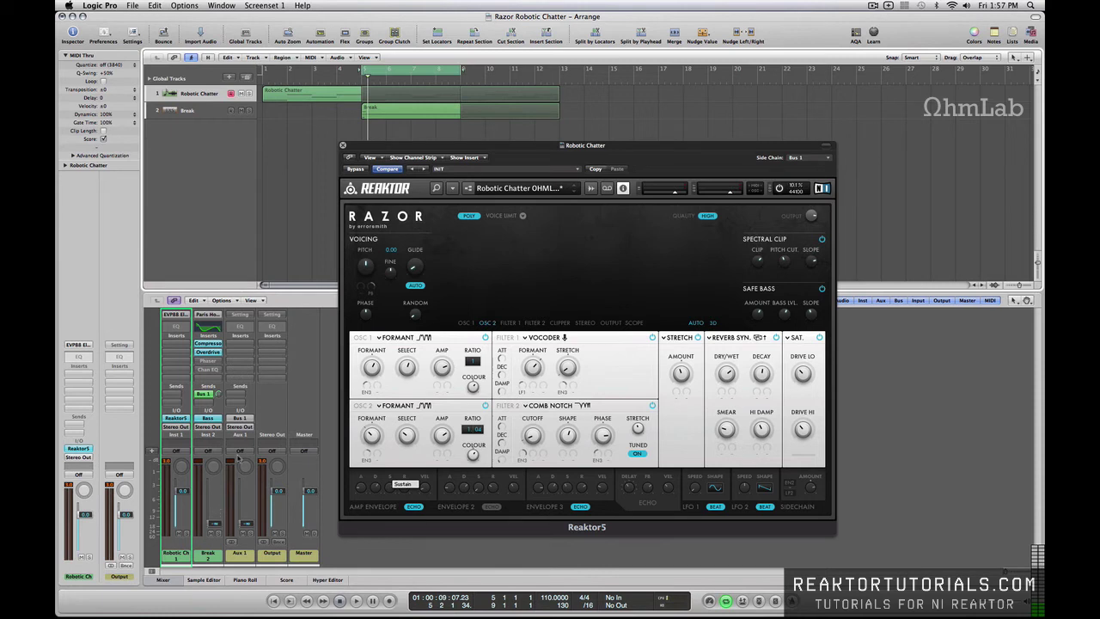
Switch the Break channel's Bus 1 send to Post Fader.
left_click(206, 394)
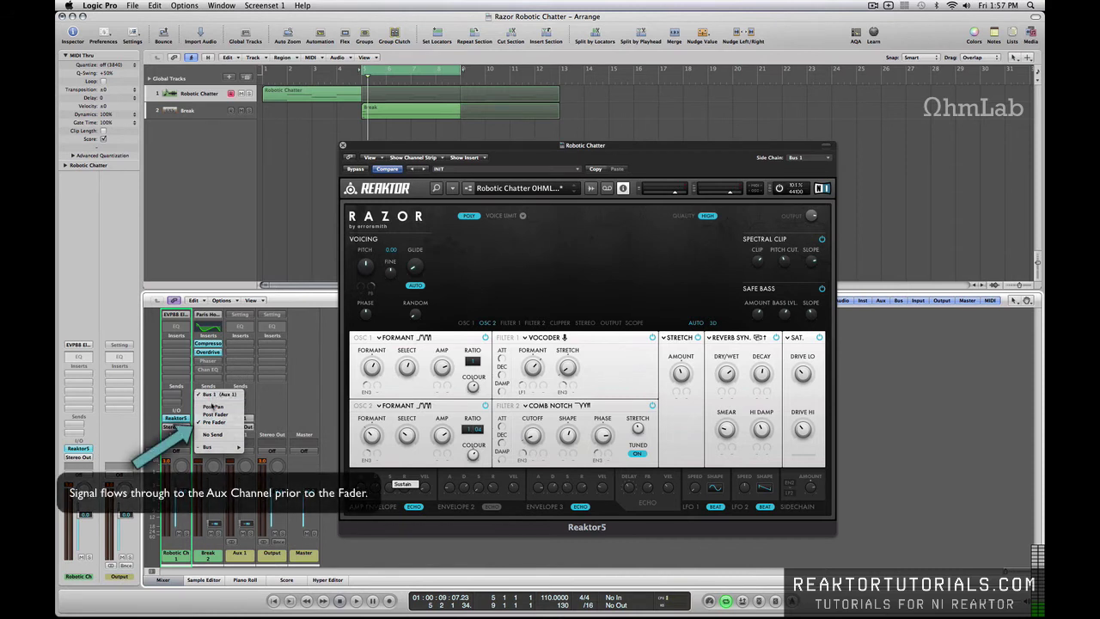
left_click(214, 416)
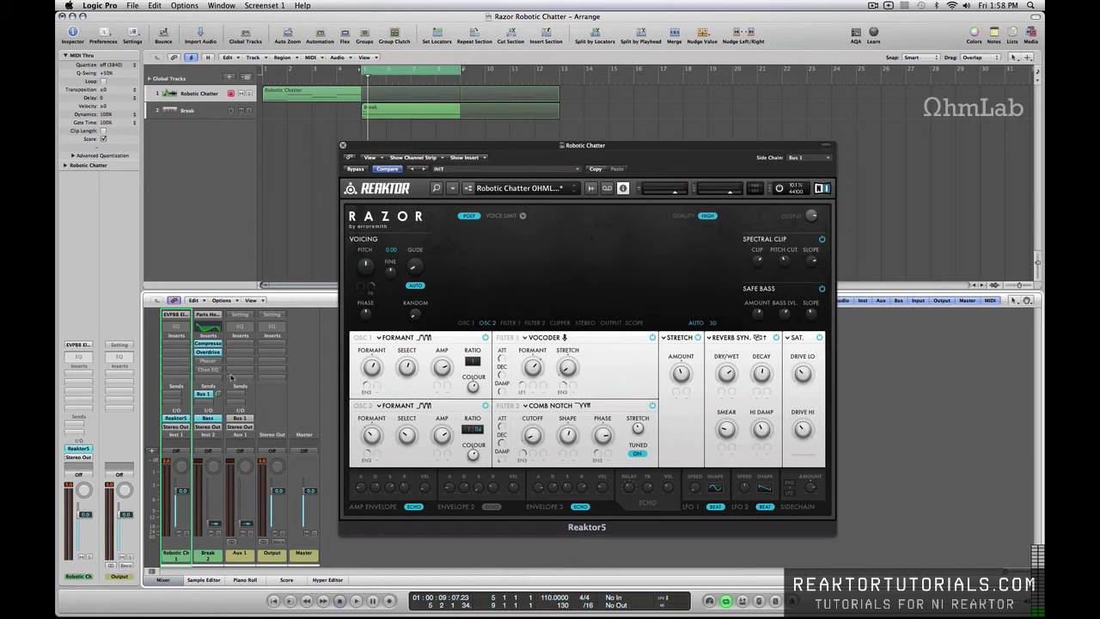
Raise the Break fader to about -0.2 dB, solo the track, and start playback.
left_click_drag(214, 525, 194, 535)
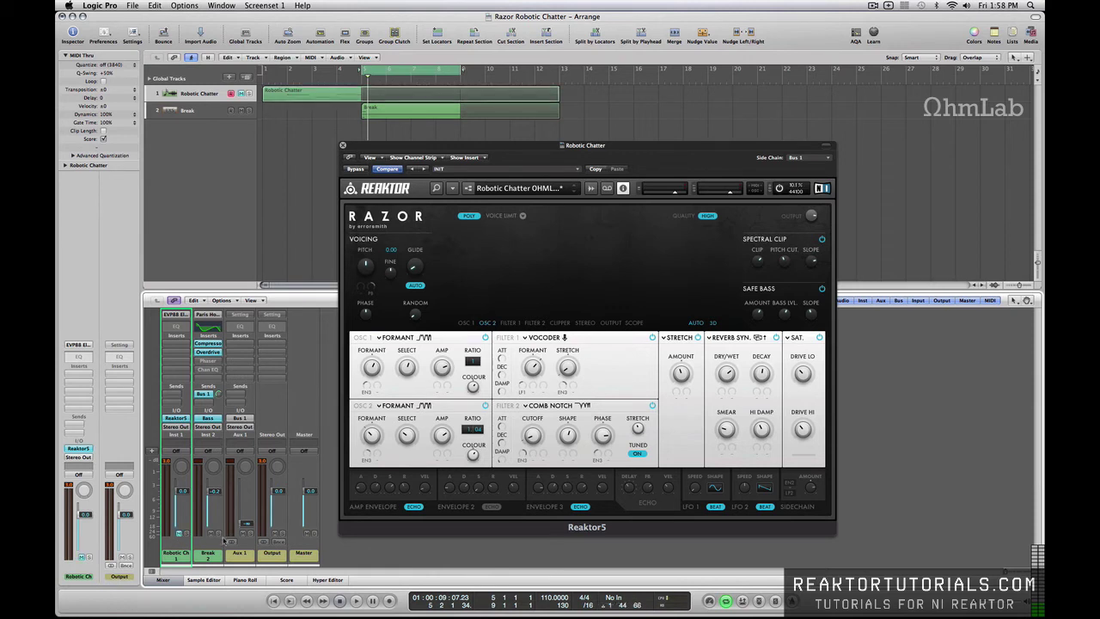
left_click(218, 533)
key("space")
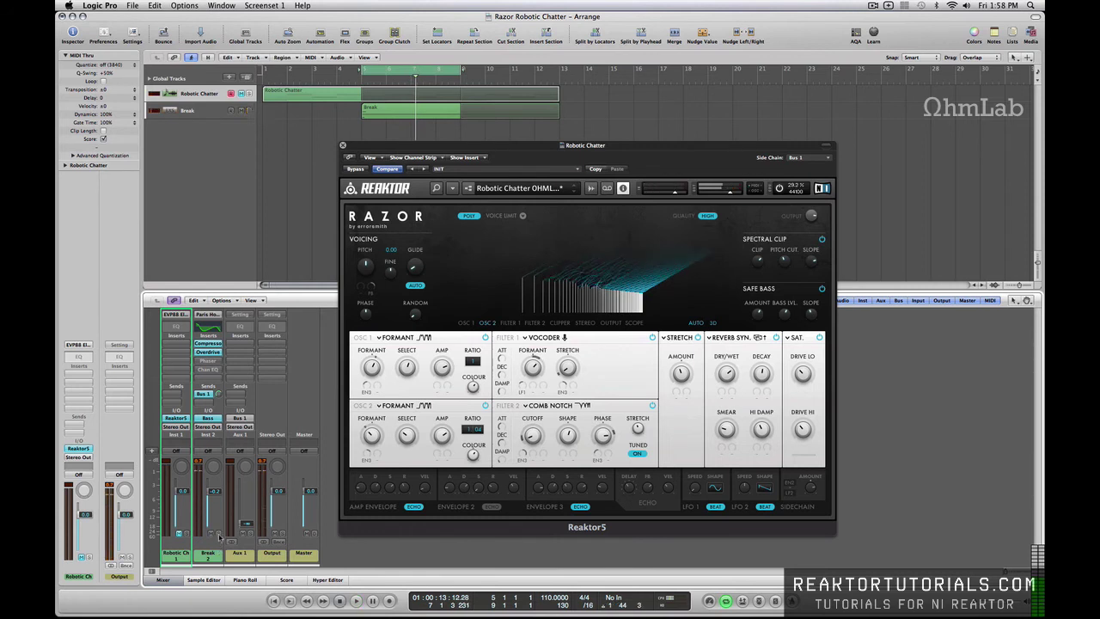
Keep the Break send on Bus 1 and restart playback from the loop start.
left_click(204, 395)
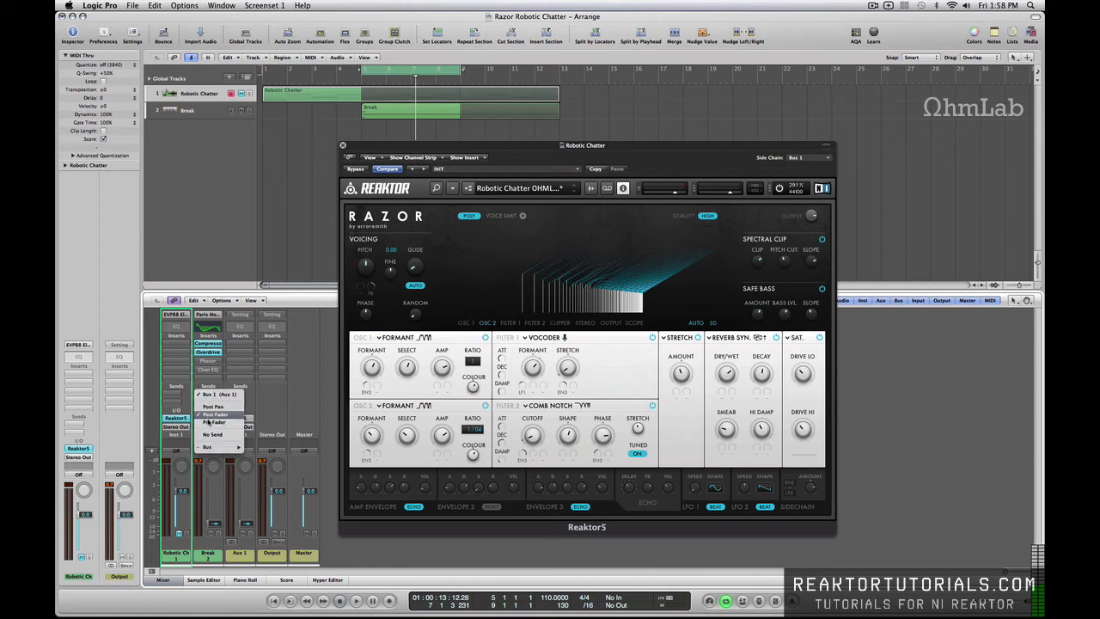
left_click(209, 423)
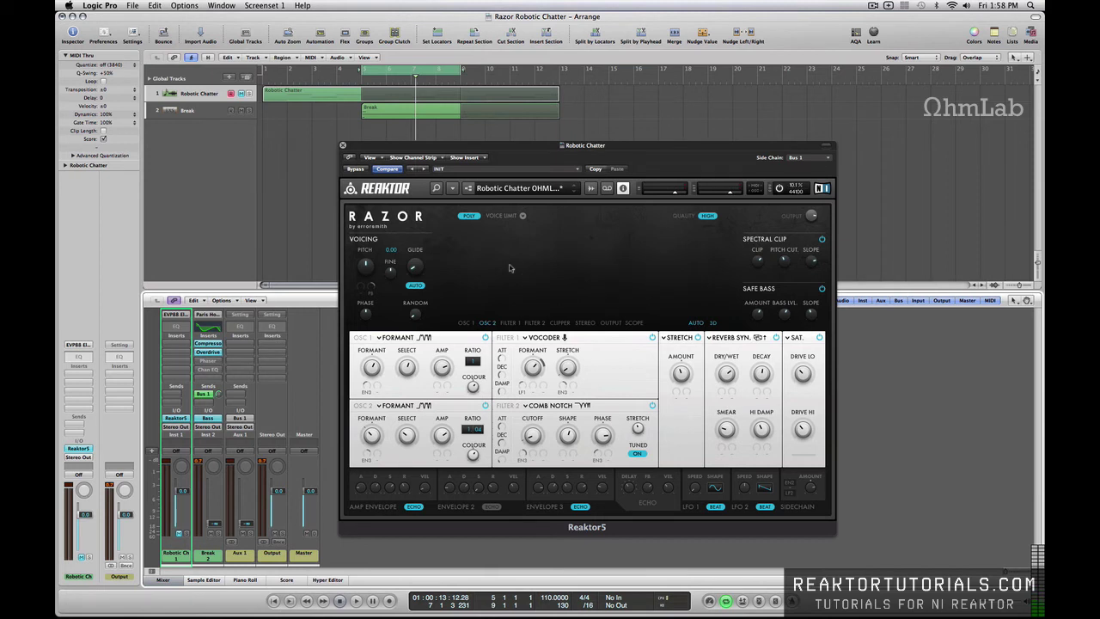
key("space")
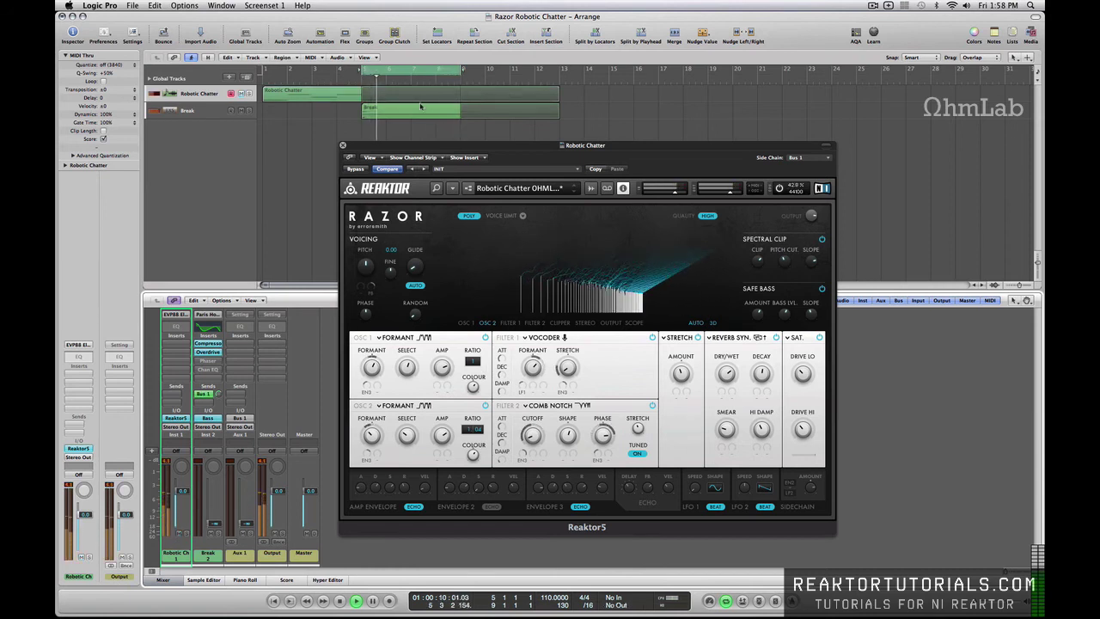
Set Razor's Side Chain input to None and power off the Filter 1 Vocoder.
left_click(827, 161)
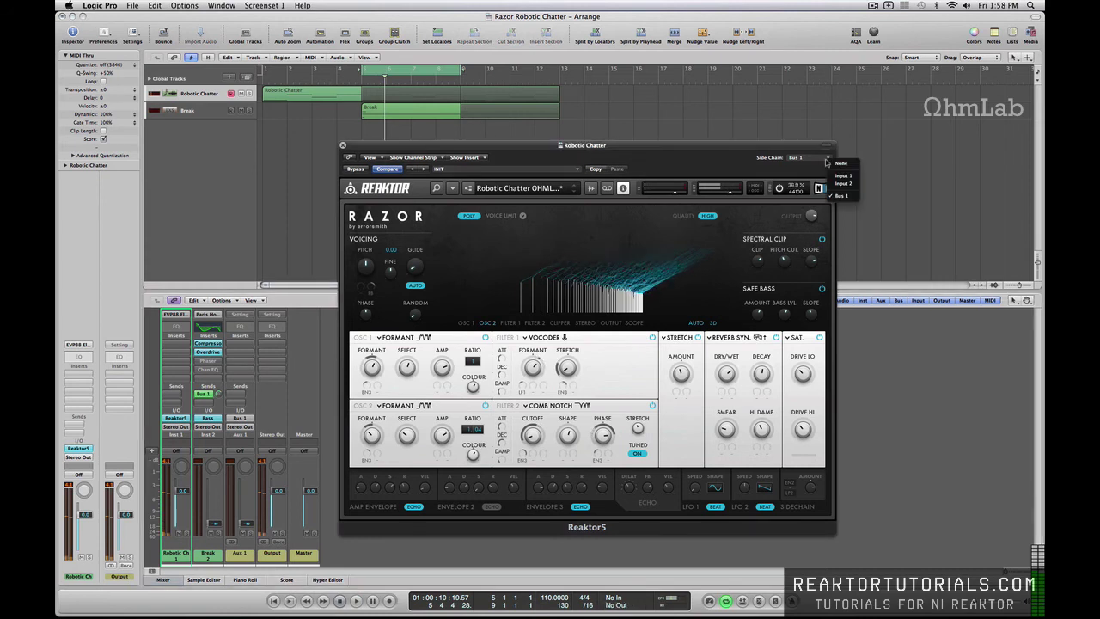
left_click(844, 170)
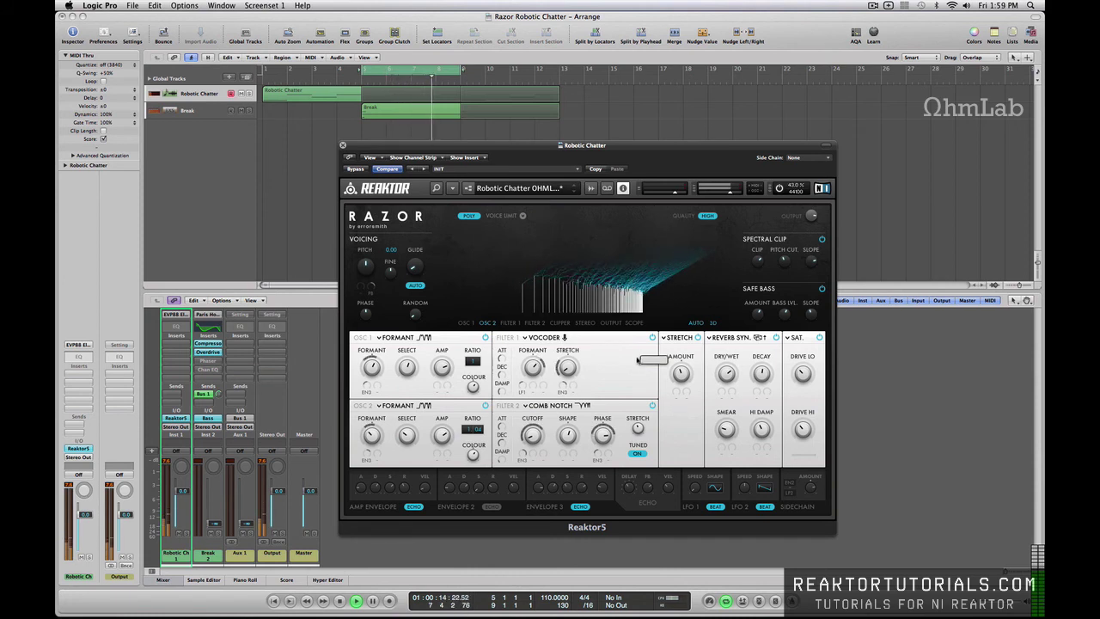
left_click(652, 339)
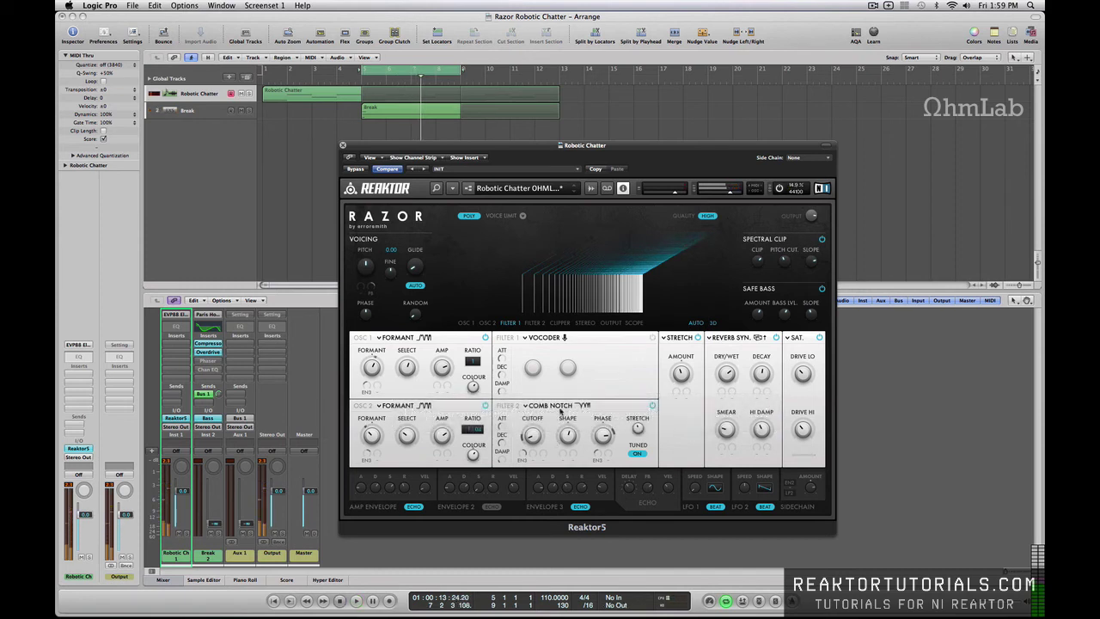
Re-enable the Filter 1 Vocoder and set Razor's Side Chain input back to Bus 1.
left_click(653, 338)
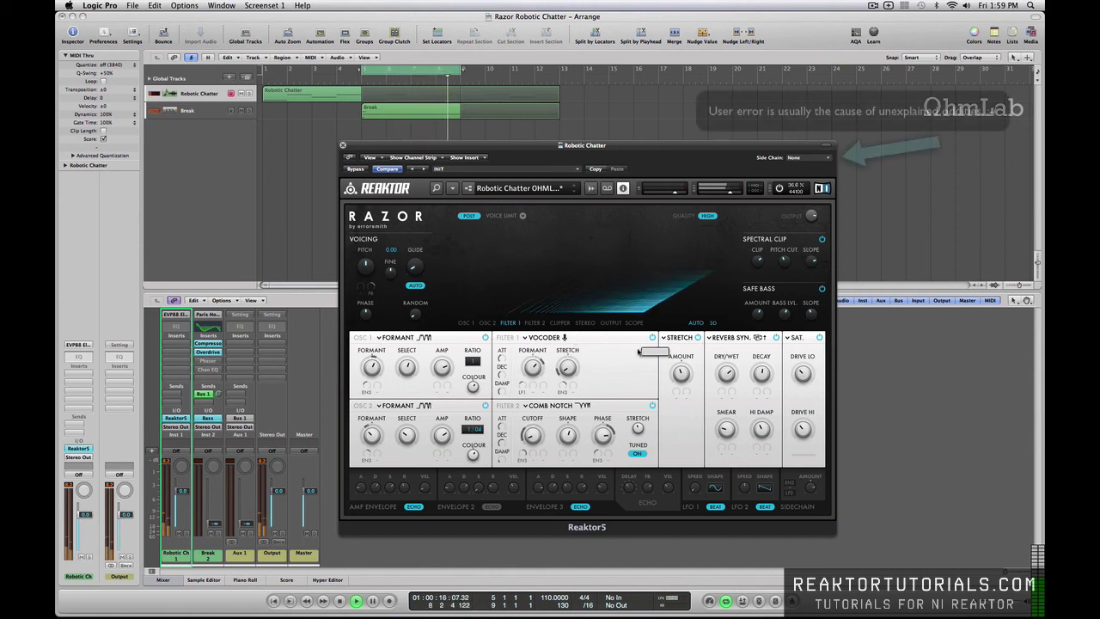
left_click(821, 157)
left_click(830, 172)
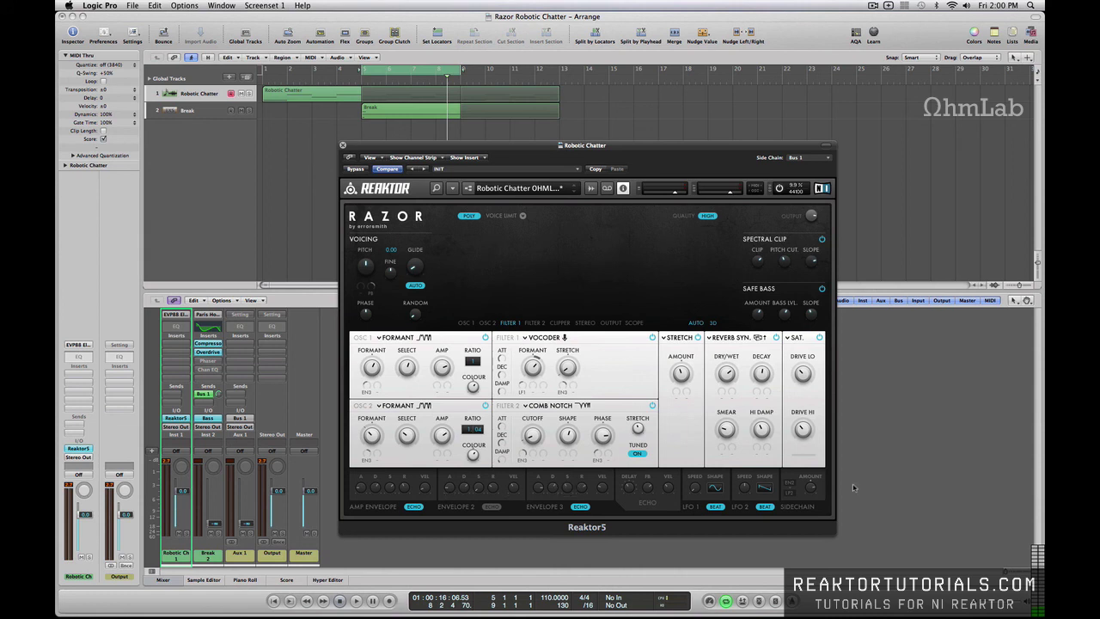
mouse_move(806, 491)
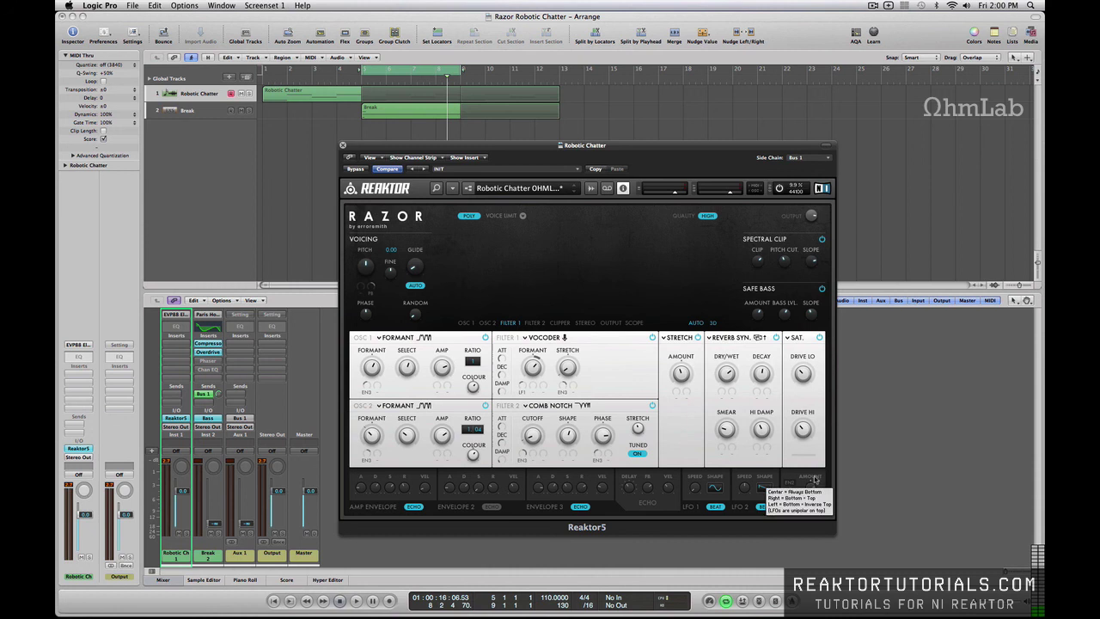